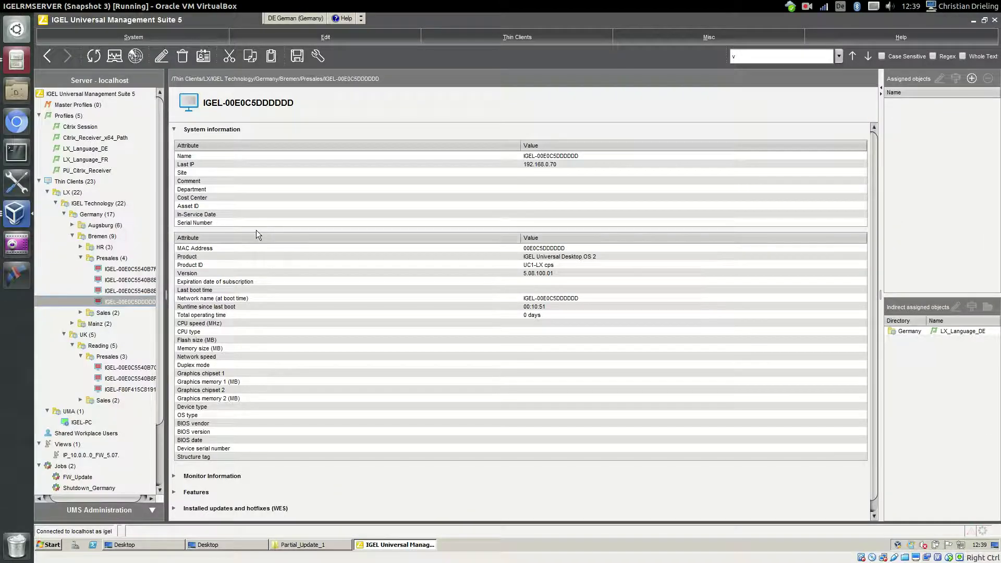
From the Profiles folder menu, add profile LX Shadowing based on Universal Desktop OS 2 5.08.100.01.
{"action": "right_click", "coordinate": [65, 116]}
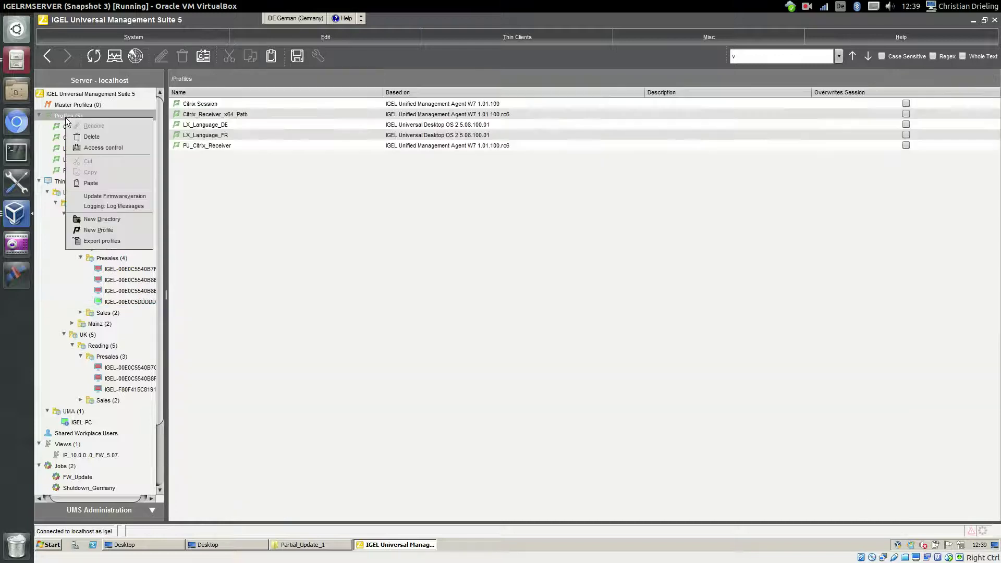
{"action": "left_click", "coordinate": [122, 231]}
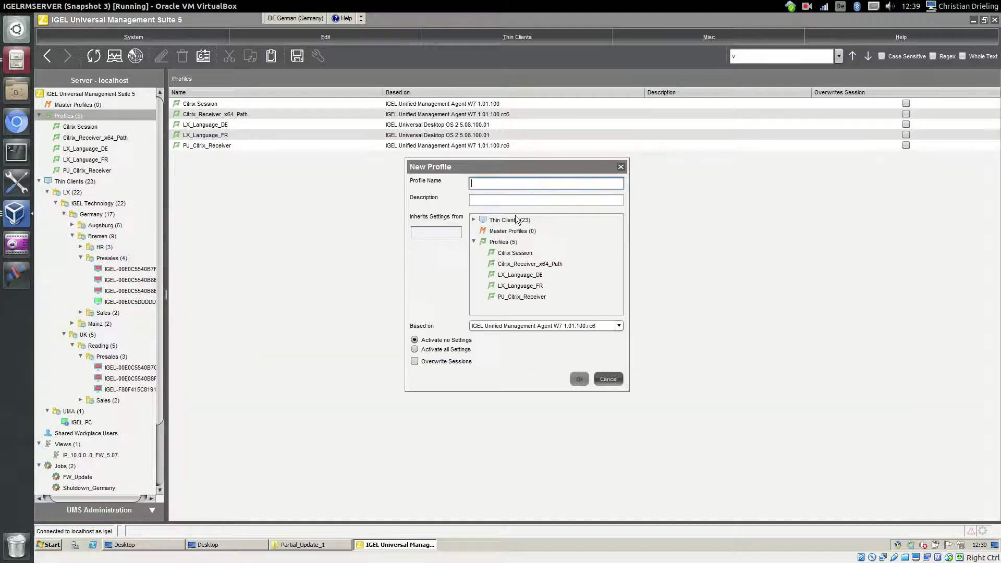
{"action": "type", "text": "LX Shadowing"}
{"action": "left_click", "coordinate": [538, 328]}
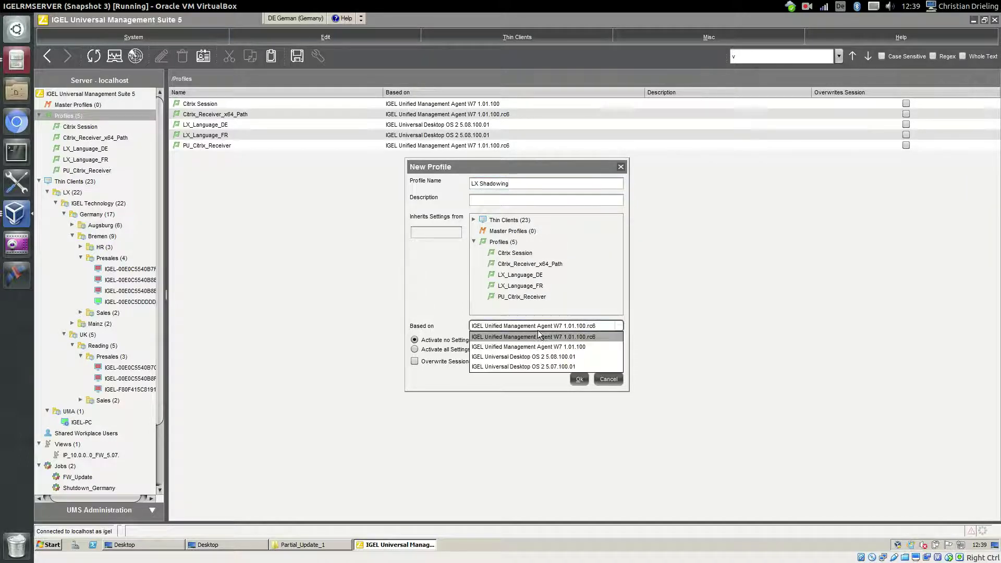
{"action": "left_click", "coordinate": [508, 357]}
{"action": "left_click", "coordinate": [580, 379]}
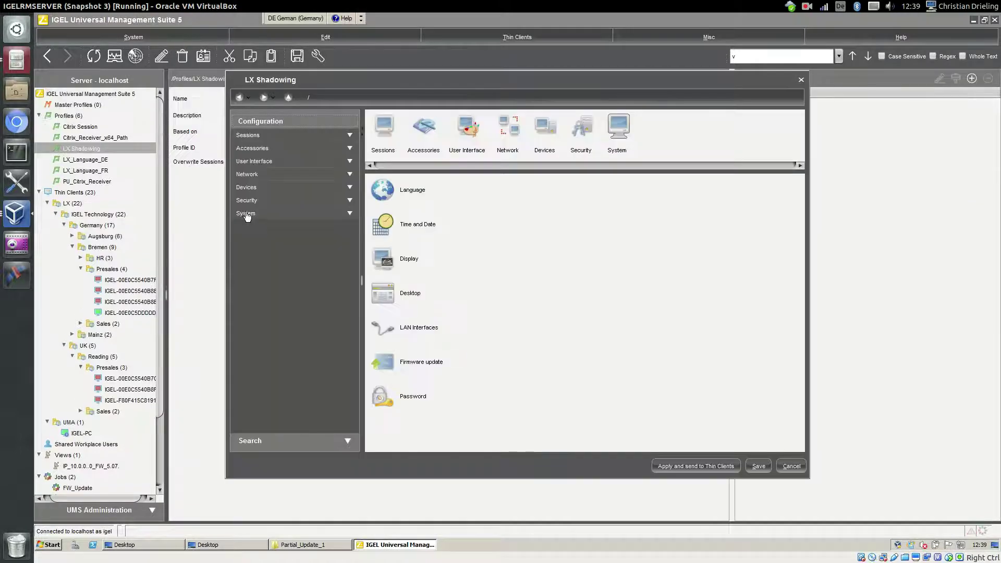
Under System > Shadow, turn on Allow Remote Shadowing and turn off Prompt User to allow Remote Session.
{"action": "left_click", "coordinate": [247, 213]}
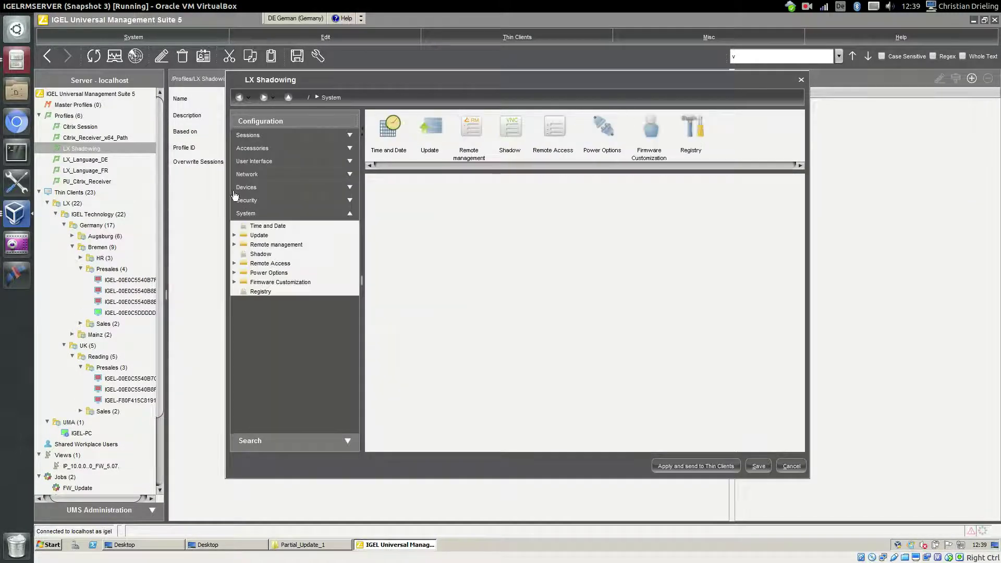
{"action": "left_click", "coordinate": [260, 254]}
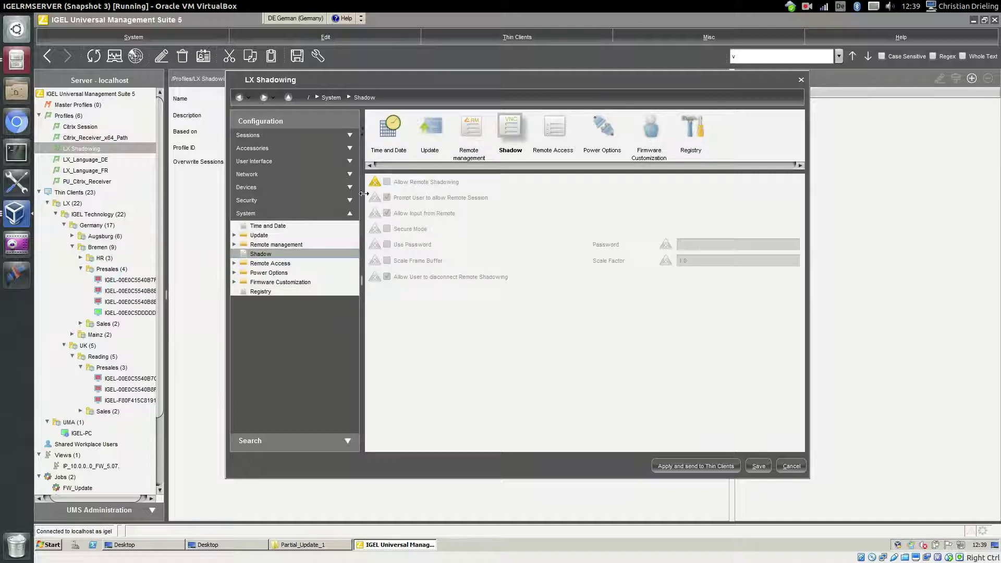
{"action": "left_click", "coordinate": [375, 181]}
{"action": "left_click", "coordinate": [387, 182]}
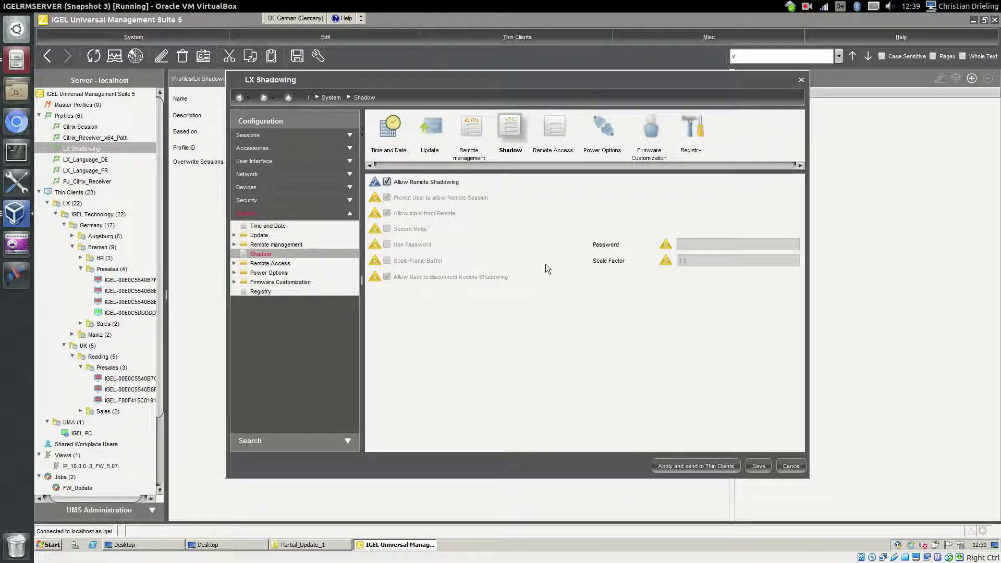
{"action": "left_click", "coordinate": [374, 197]}
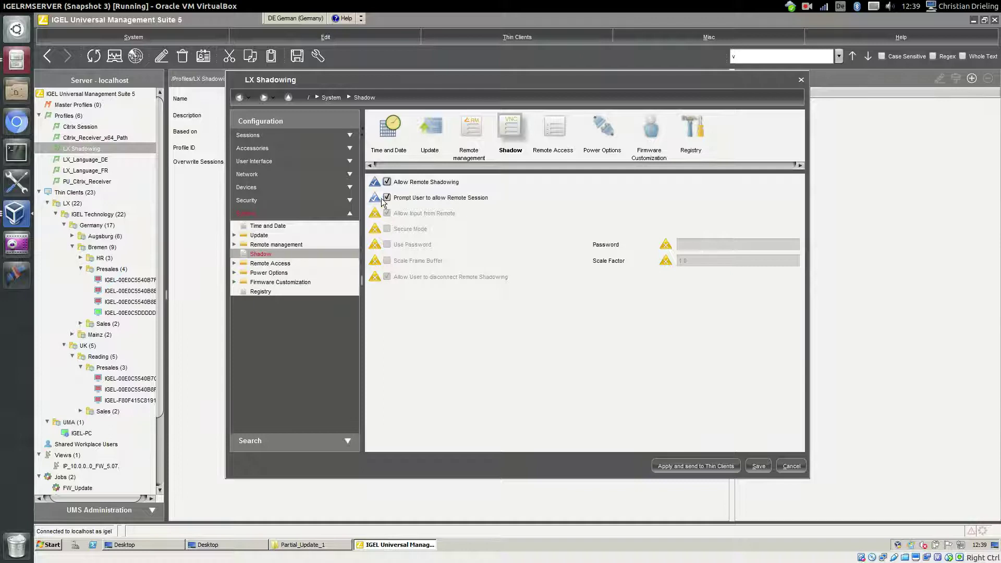
{"action": "left_click", "coordinate": [387, 198]}
Save the shadowing settings and assign LX Shadowing to the LX folder, applying it now.
{"action": "left_click", "coordinate": [770, 466]}
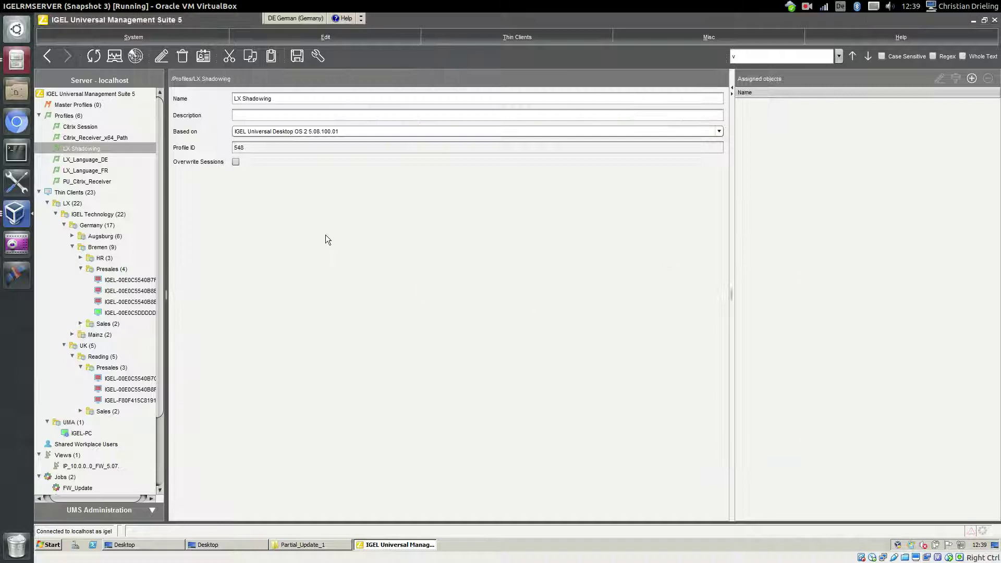
{"action": "left_click_drag", "start_coordinate": [73, 147], "coordinate": [73, 207]}
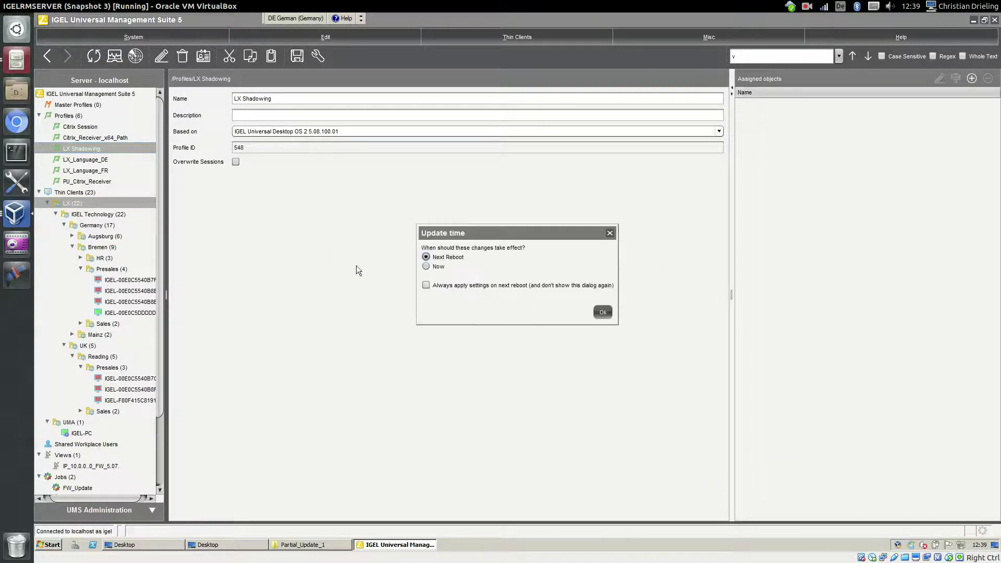
{"action": "left_click", "coordinate": [426, 266]}
{"action": "left_click", "coordinate": [603, 312]}
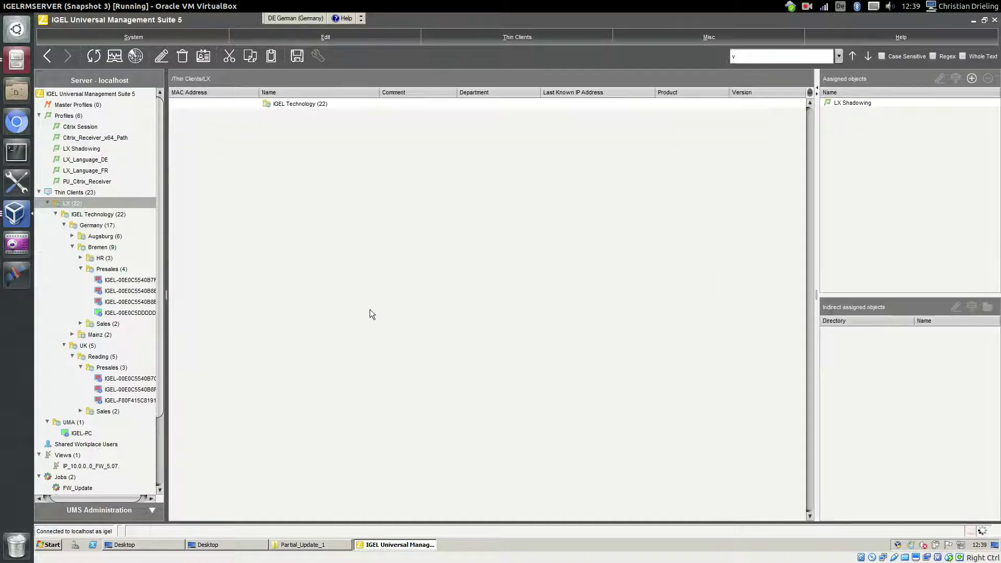
Accept the Warnung dialog in the thin client VM, then return to IGEL-00E0C5DDDDDD's details in UMS.
{"action": "left_click", "coordinate": [20, 220]}
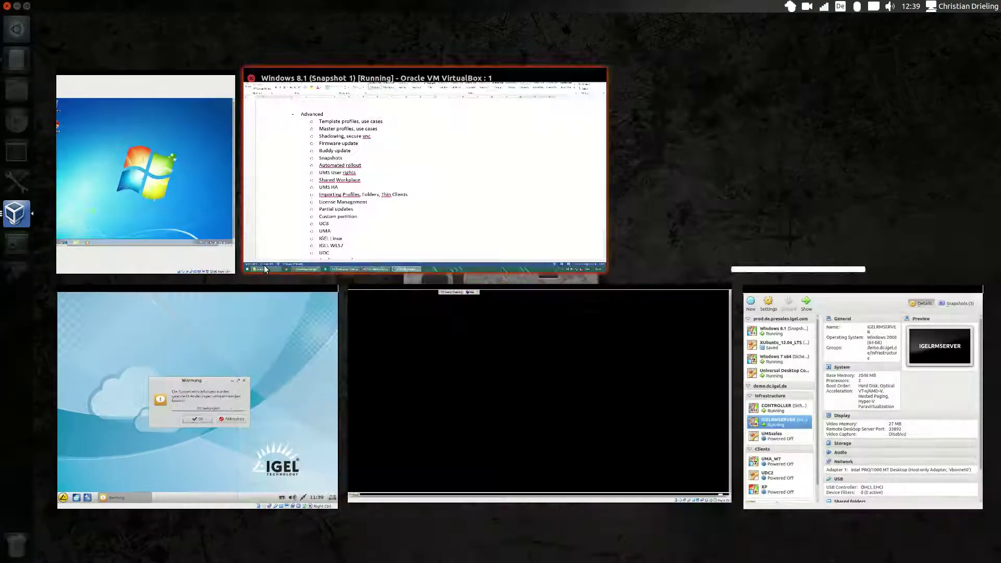
{"action": "left_click", "coordinate": [236, 381]}
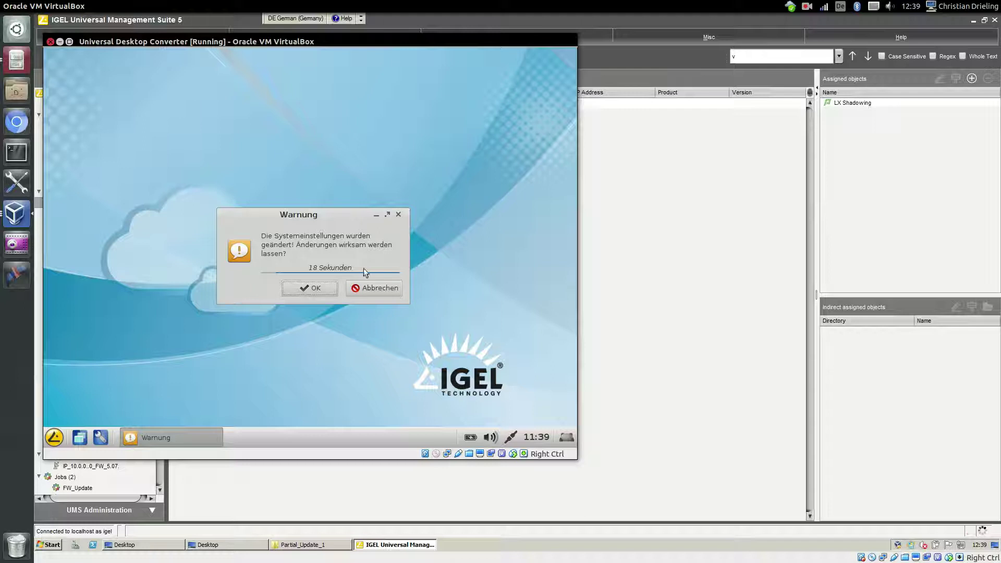
{"action": "left_click", "coordinate": [295, 288]}
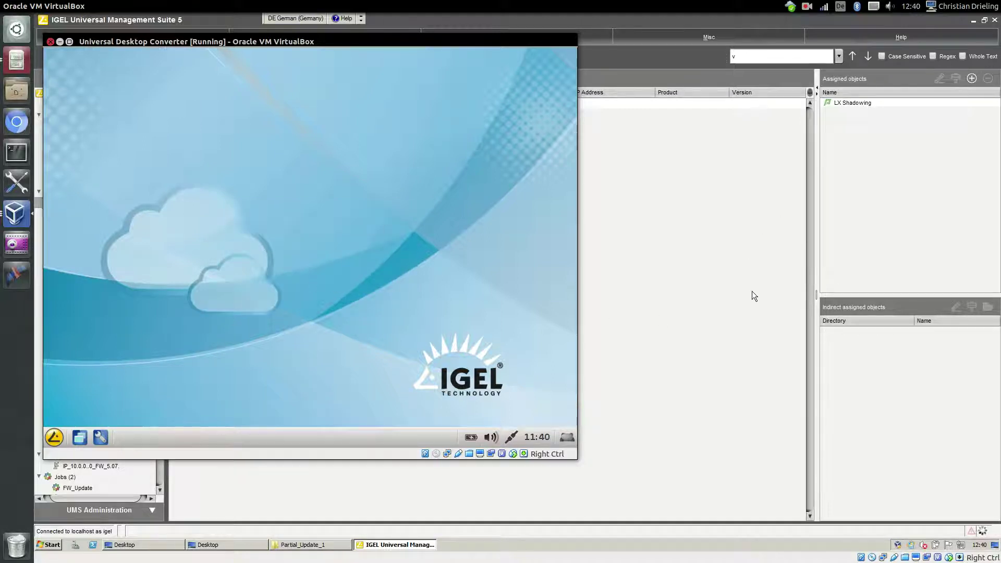
{"action": "left_click", "coordinate": [696, 251]}
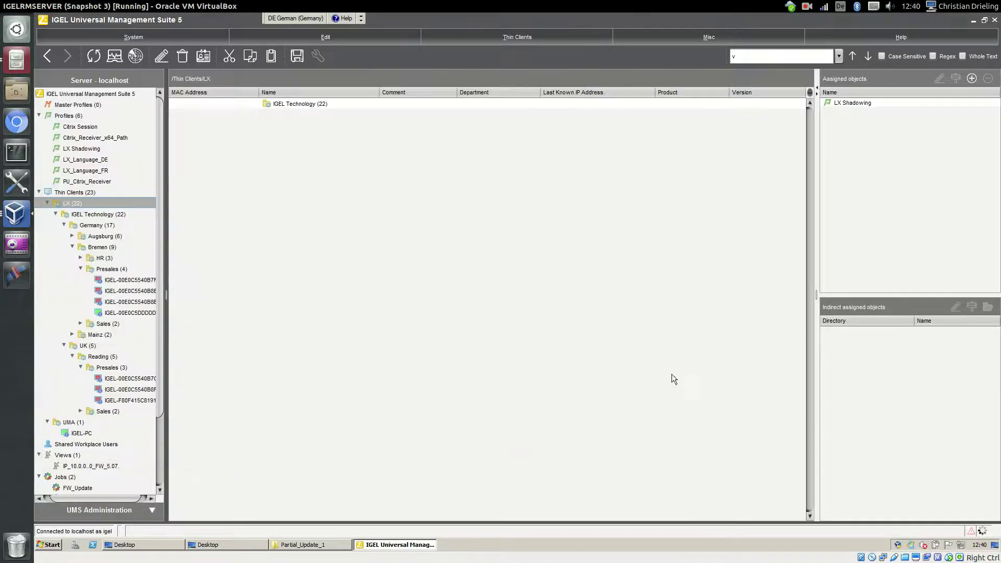
{"action": "left_click", "coordinate": [122, 314]}
Shadow IGEL-00E0C5DDDDDD from its context menu and connect in the Connect with dialog.
{"action": "right_click", "coordinate": [122, 315]}
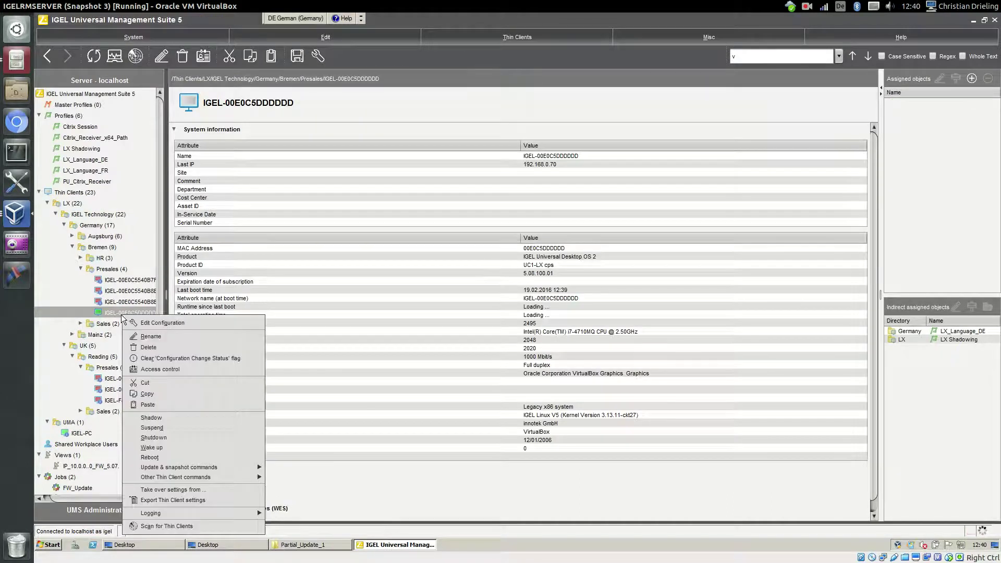
{"action": "left_click", "coordinate": [171, 417]}
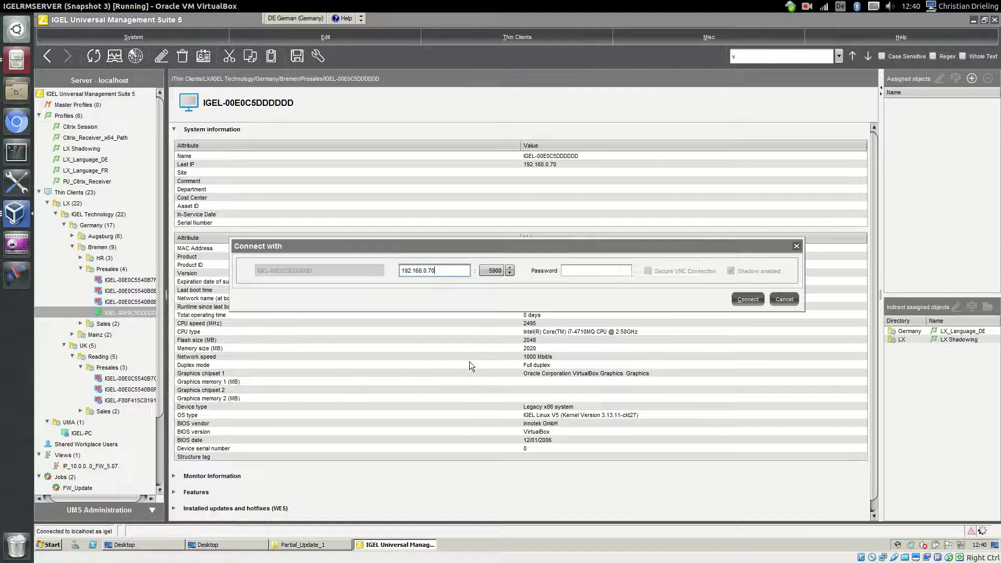
{"action": "left_click", "coordinate": [747, 300]}
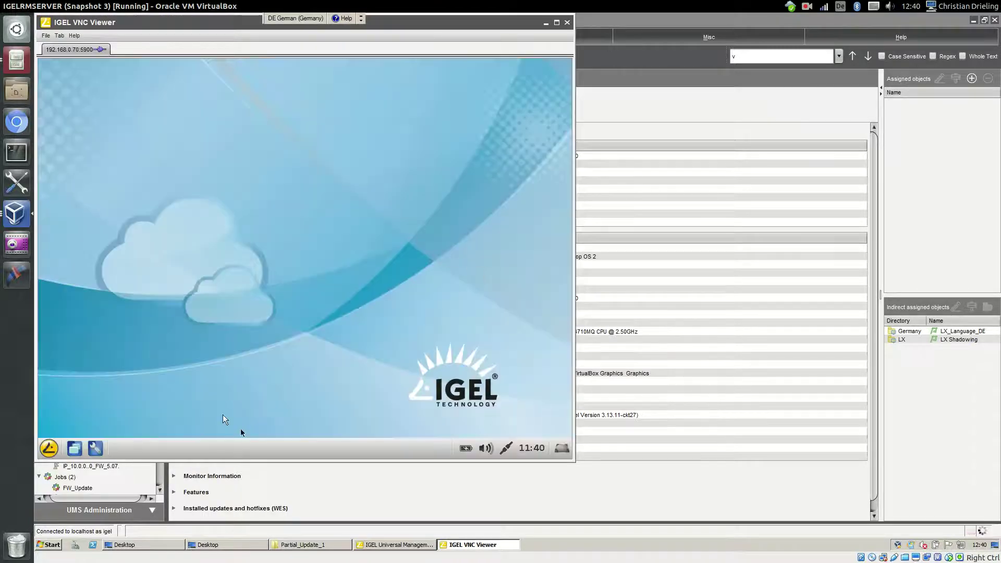
Remotely open the thin client's start menu, view its System tools, then close it.
{"action": "left_click", "coordinate": [49, 450]}
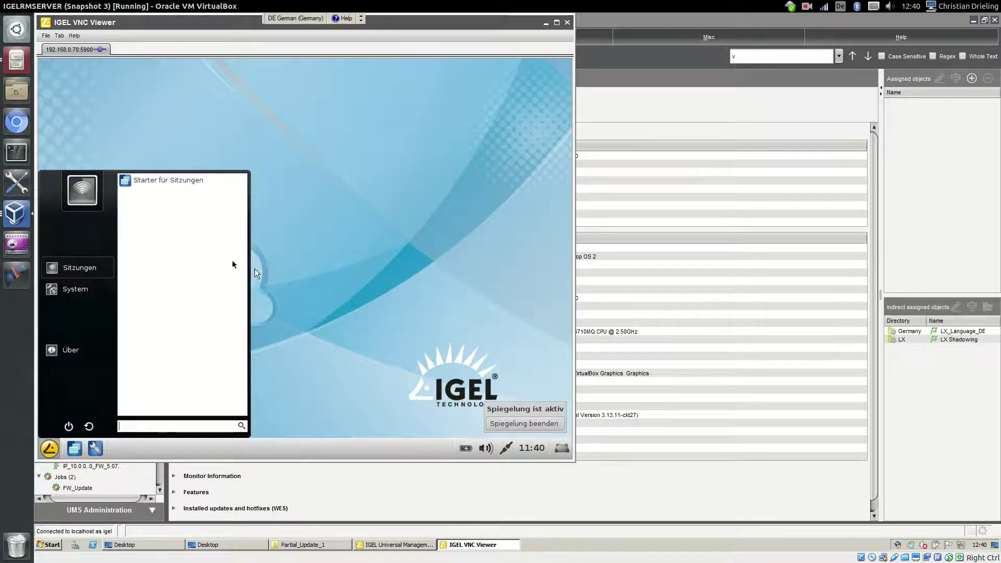
{"action": "left_click", "coordinate": [71, 290]}
{"action": "left_click", "coordinate": [344, 197]}
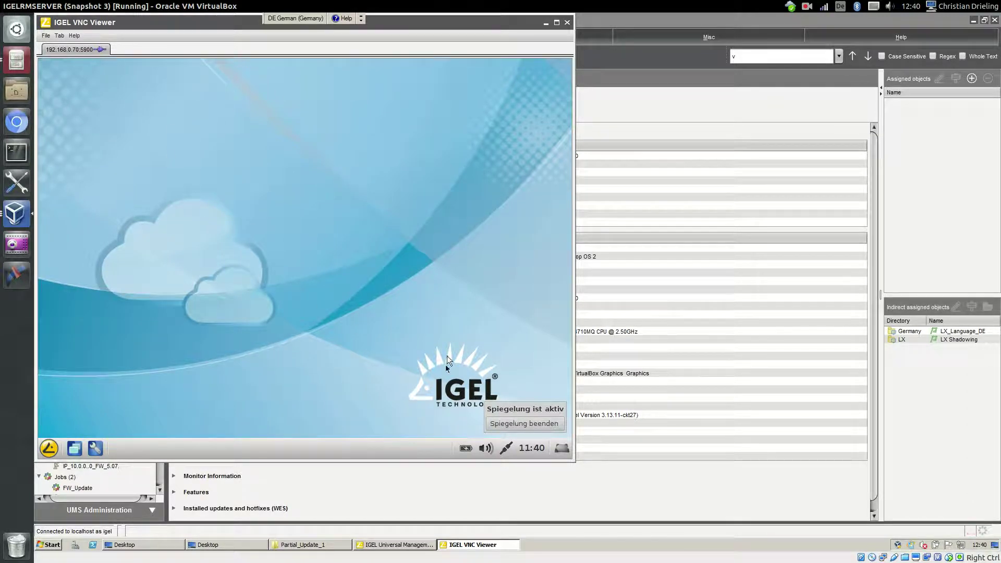
Open the viewer's connection options, pick Tight encoding, dismiss the dialog, and close the VNC viewer.
{"action": "left_click", "coordinate": [59, 35]}
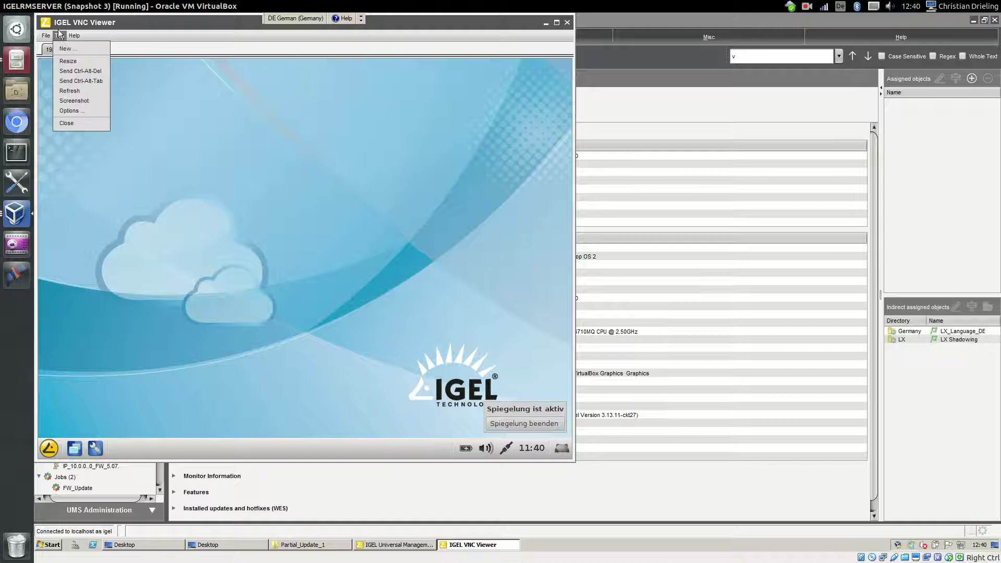
{"action": "left_click", "coordinate": [79, 111]}
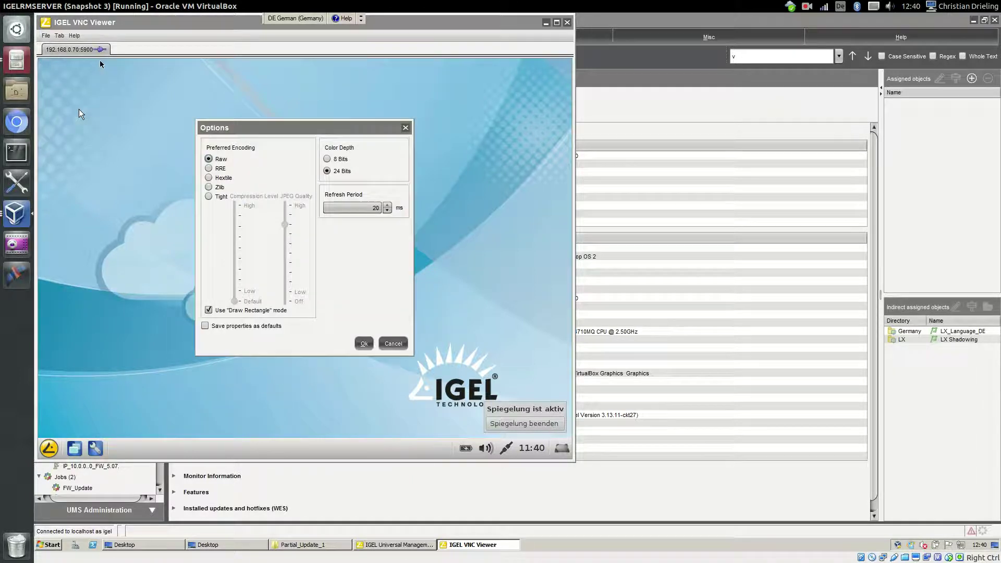
{"action": "left_click", "coordinate": [209, 196]}
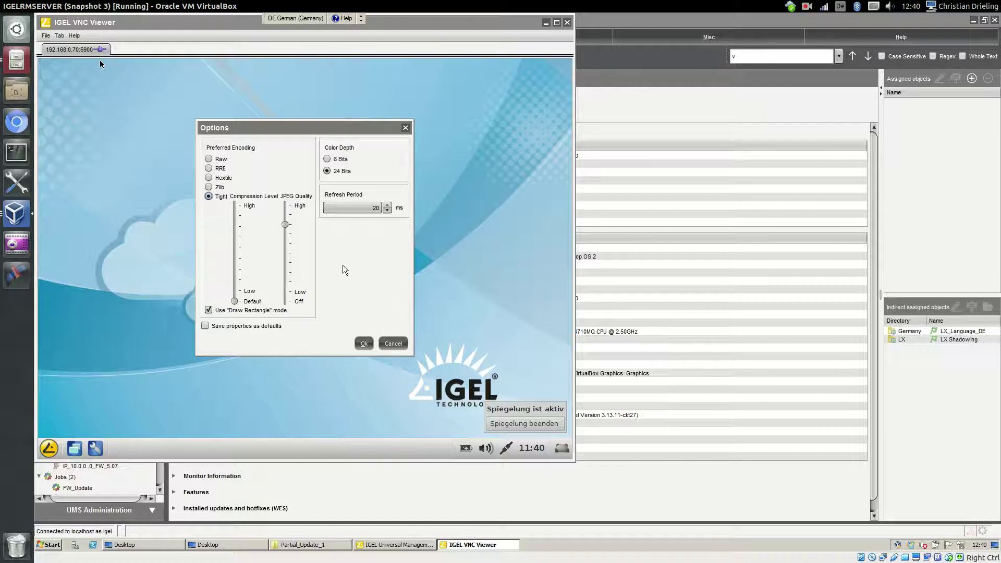
{"action": "key", "text": "Escape"}
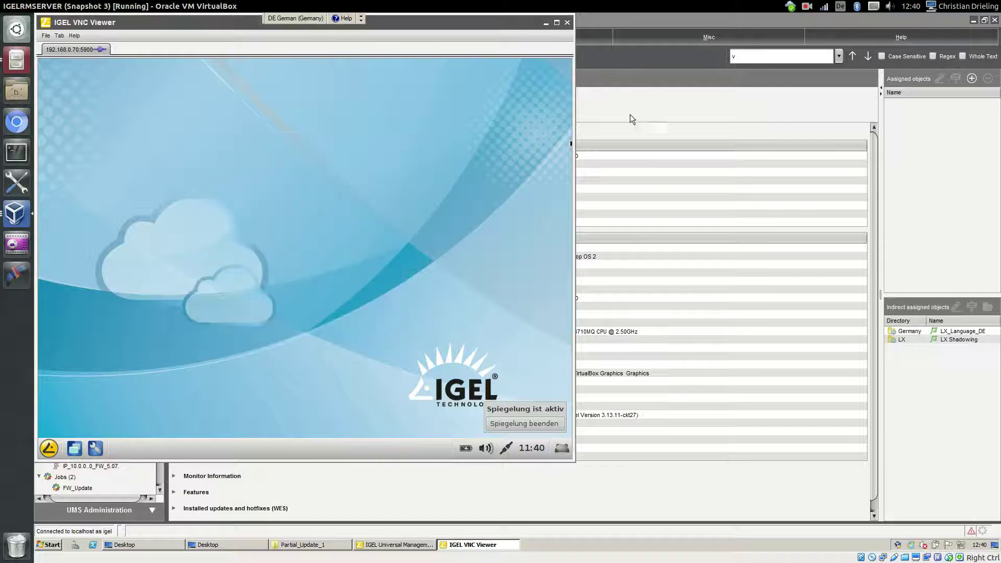
{"action": "left_click", "coordinate": [567, 23]}
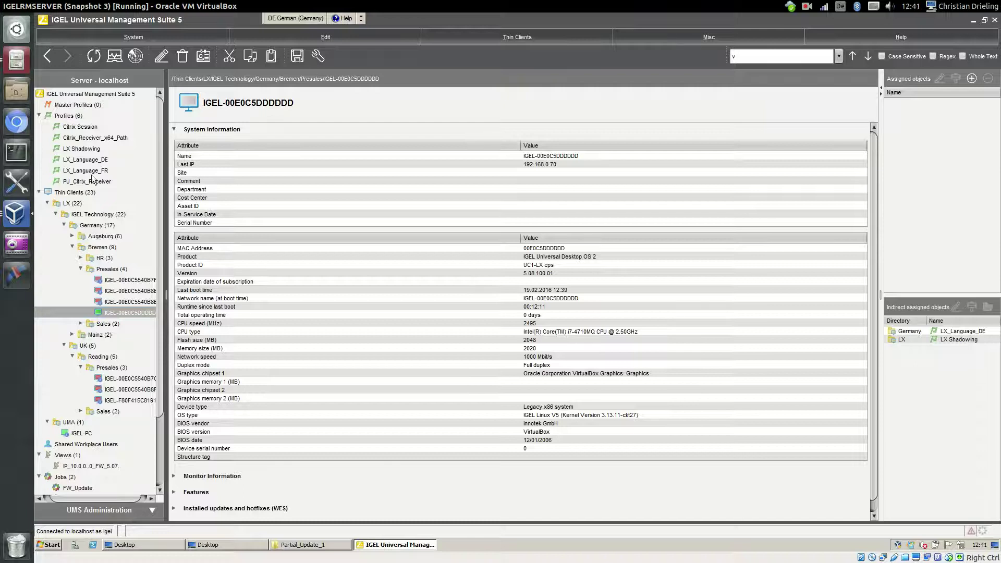
In LX Shadowing's System > Shadow settings, enable Use Password and enter the shadowing password.
{"action": "left_click", "coordinate": [88, 150]}
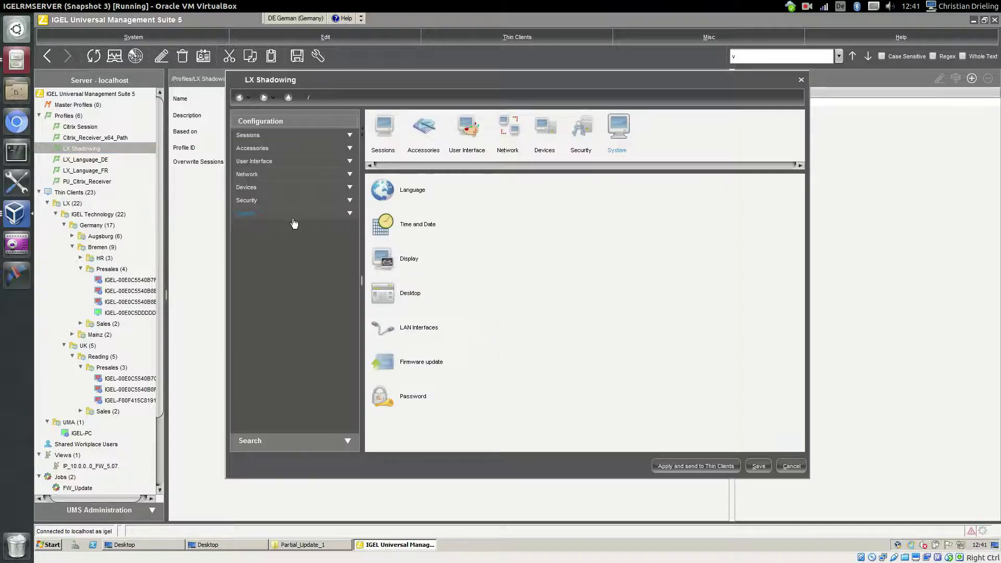
{"action": "left_click", "coordinate": [294, 214]}
{"action": "left_click", "coordinate": [260, 254]}
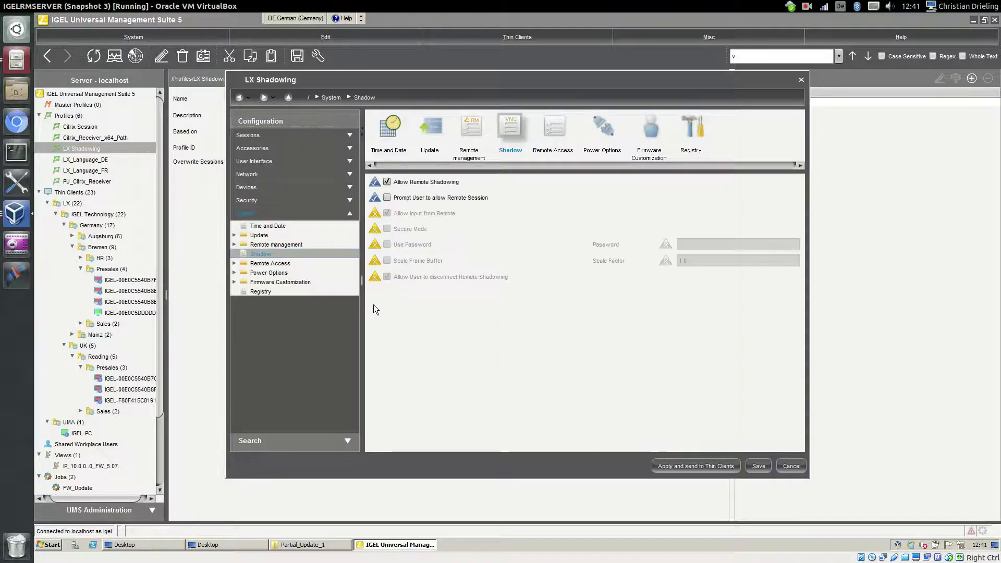
{"action": "left_click", "coordinate": [387, 245]}
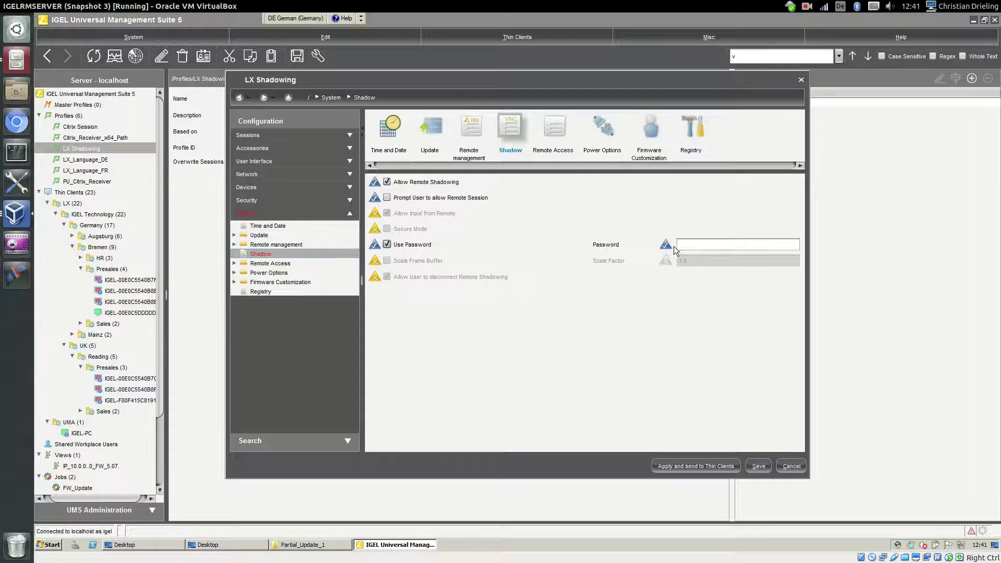
{"action": "left_click", "coordinate": [706, 245]}
{"action": "type", "text": "**"}
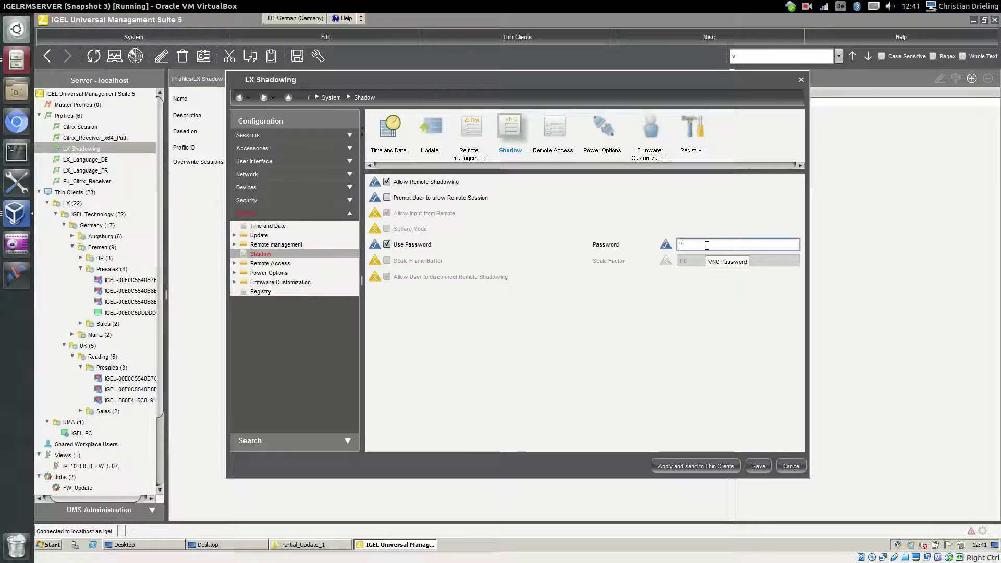
{"action": "type", "text": "**"}
Save the profile and have the change take effect now.
{"action": "left_click", "coordinate": [759, 467]}
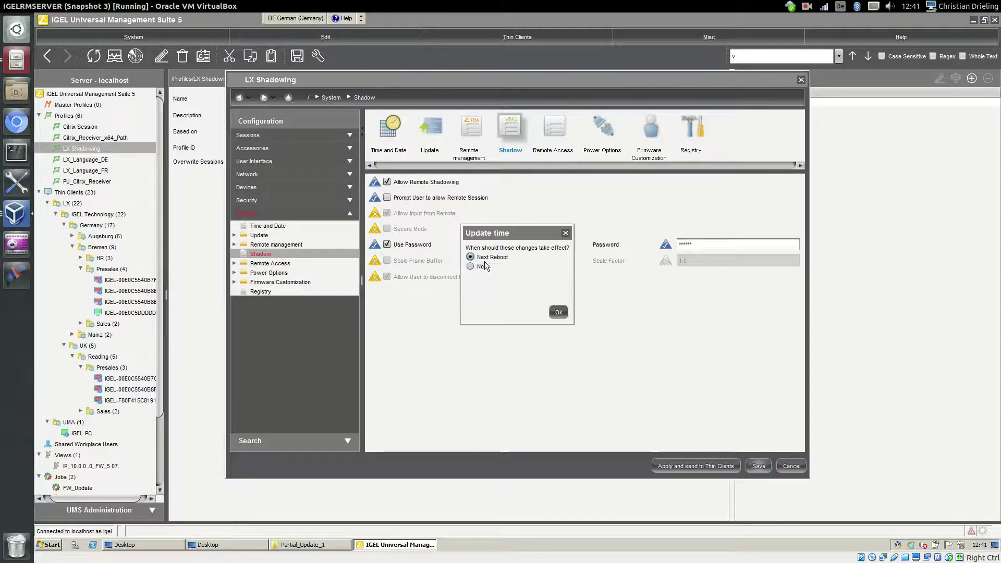
{"action": "left_click", "coordinate": [484, 266]}
{"action": "left_click", "coordinate": [559, 312]}
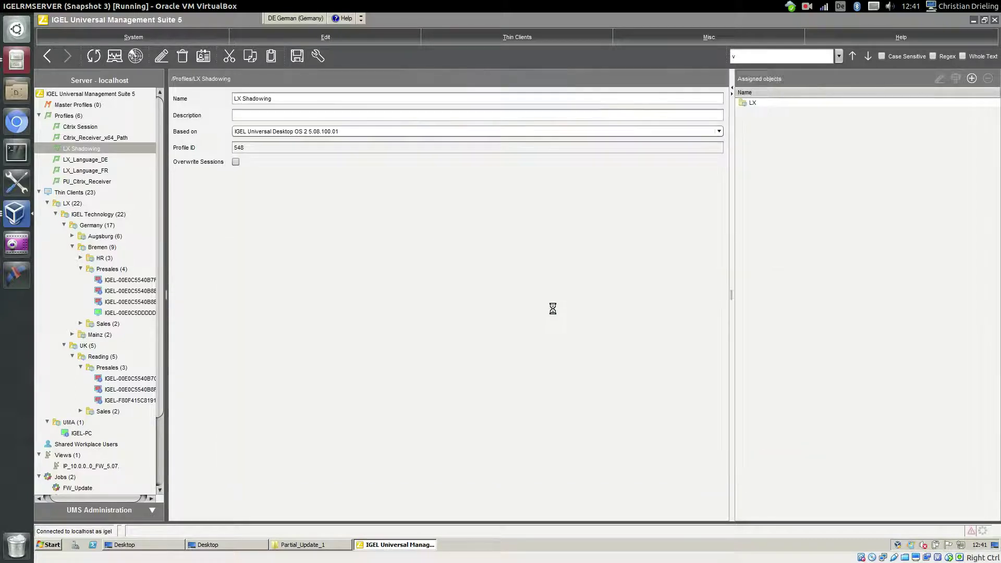
{"action": "left_click", "coordinate": [25, 213]}
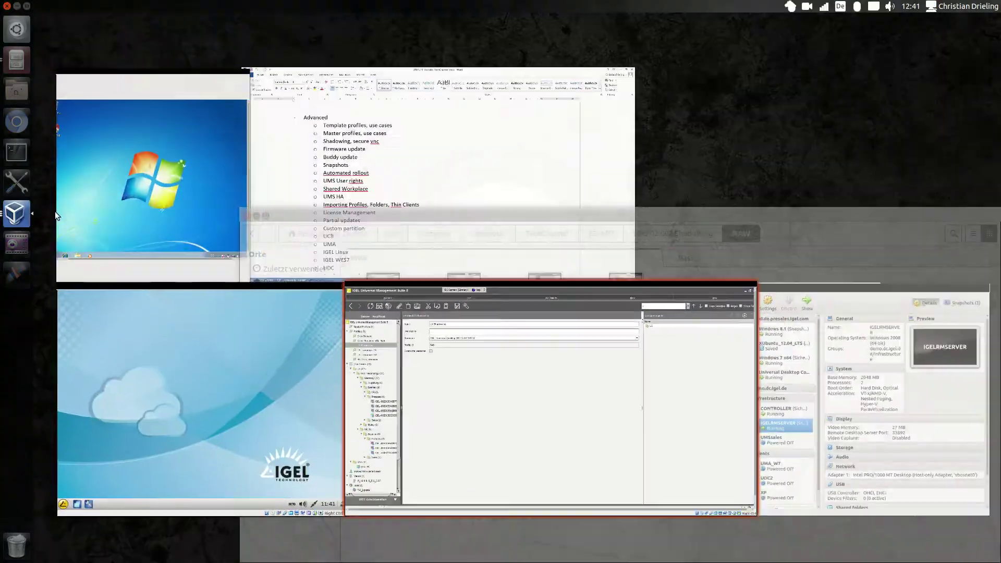
{"action": "left_click", "coordinate": [211, 321]}
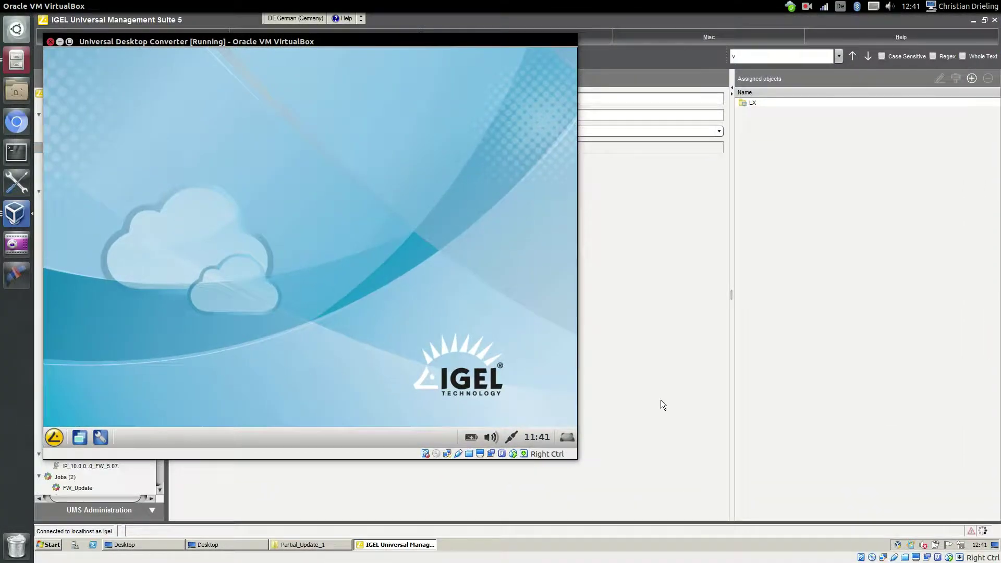
{"action": "left_click", "coordinate": [321, 289]}
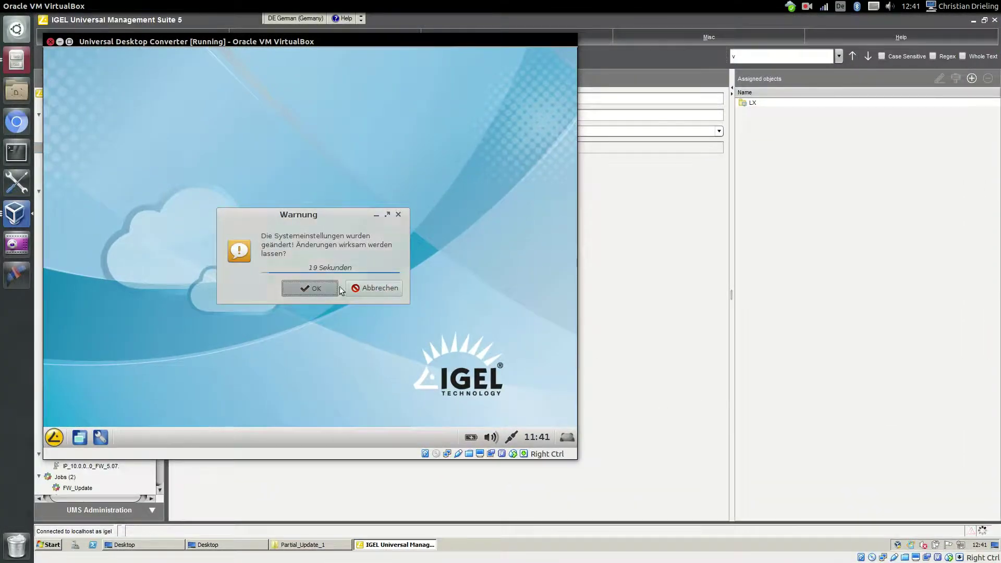
{"action": "left_click", "coordinate": [692, 345]}
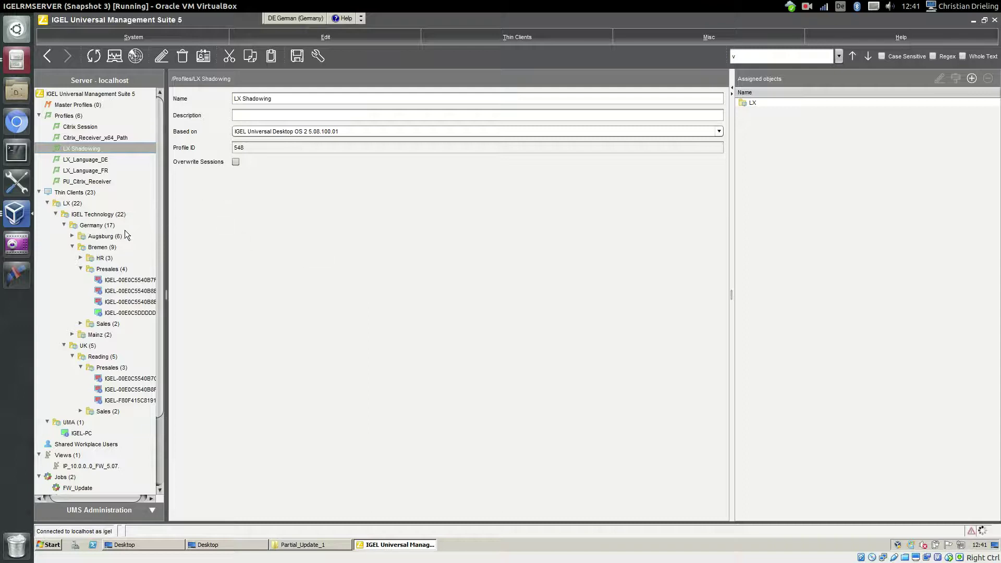
{"action": "right_click", "coordinate": [133, 314]}
{"action": "left_click", "coordinate": [176, 415]}
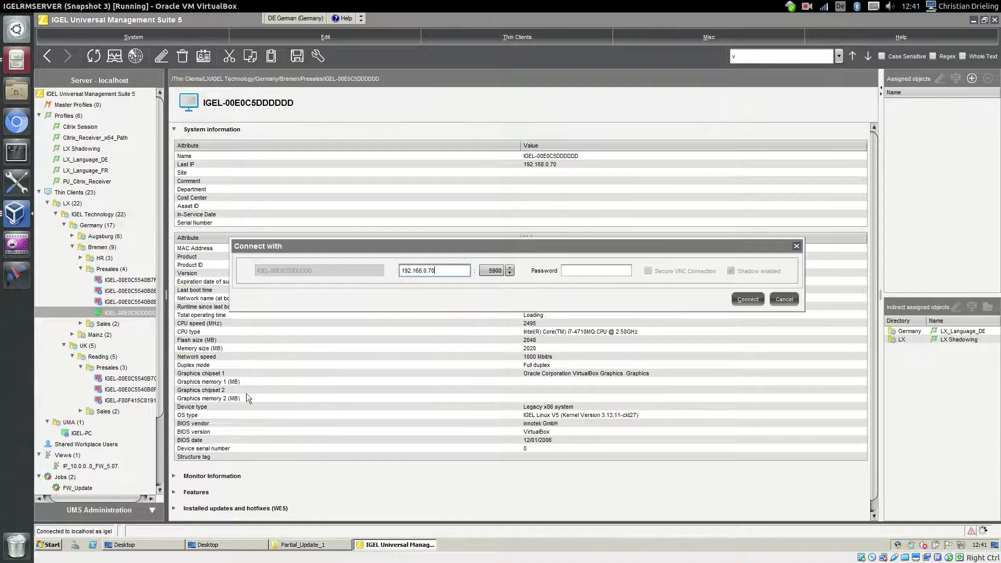
{"action": "left_click", "coordinate": [751, 299]}
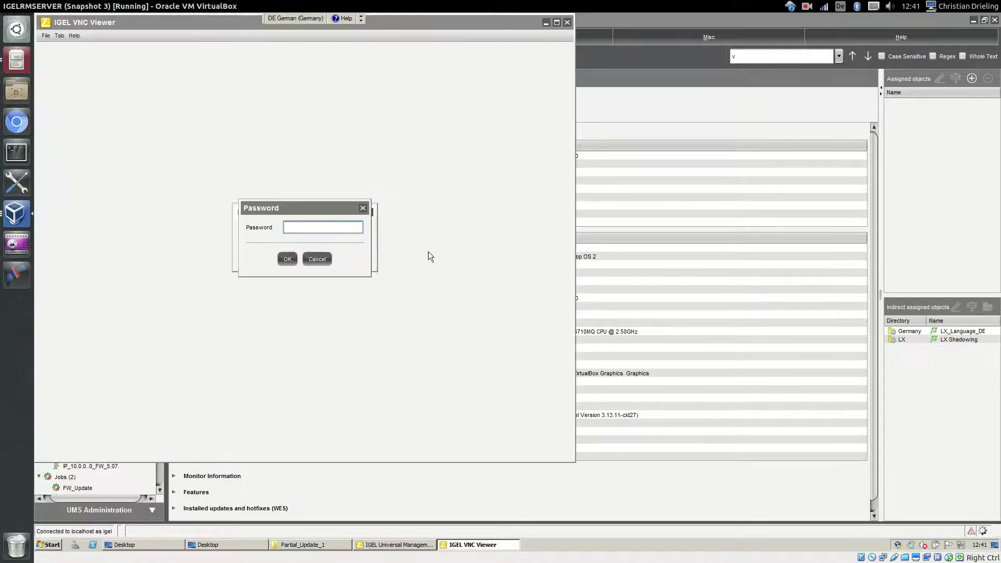
{"action": "type", "text": "*****"}
{"action": "key", "text": "Return"}
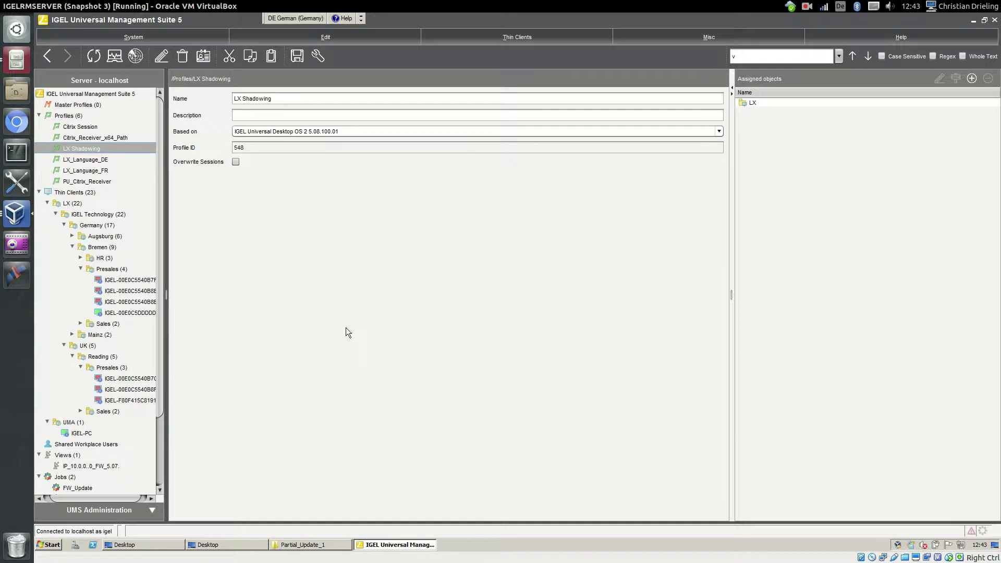
Edit LX Shadowing's System > Shadow settings: uncheck Use Password and enable Secure Mode.
{"action": "right_click", "coordinate": [77, 151]}
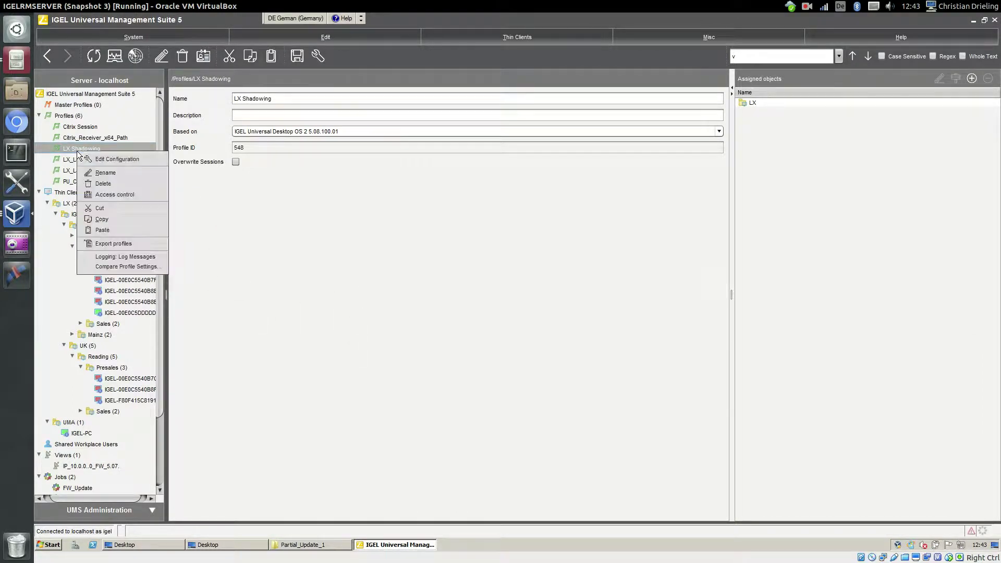
{"action": "left_click", "coordinate": [93, 159]}
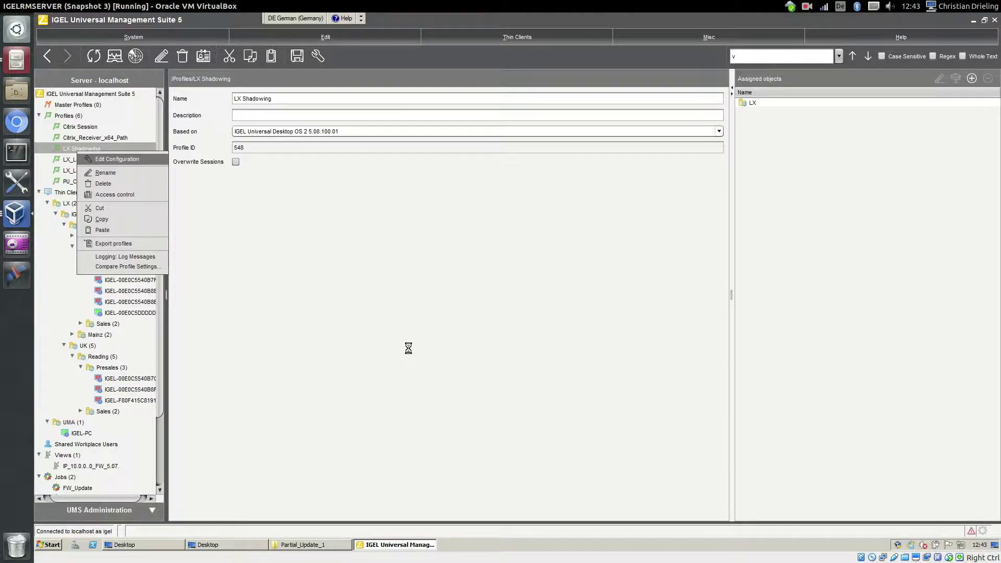
{"action": "left_click", "coordinate": [255, 215]}
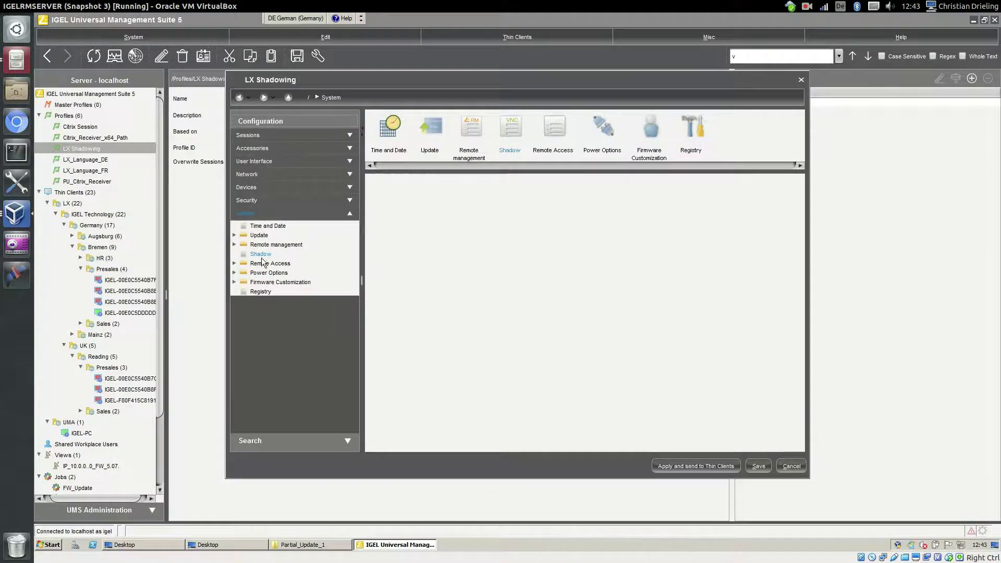
{"action": "left_click", "coordinate": [260, 254]}
{"action": "left_click", "coordinate": [375, 229]}
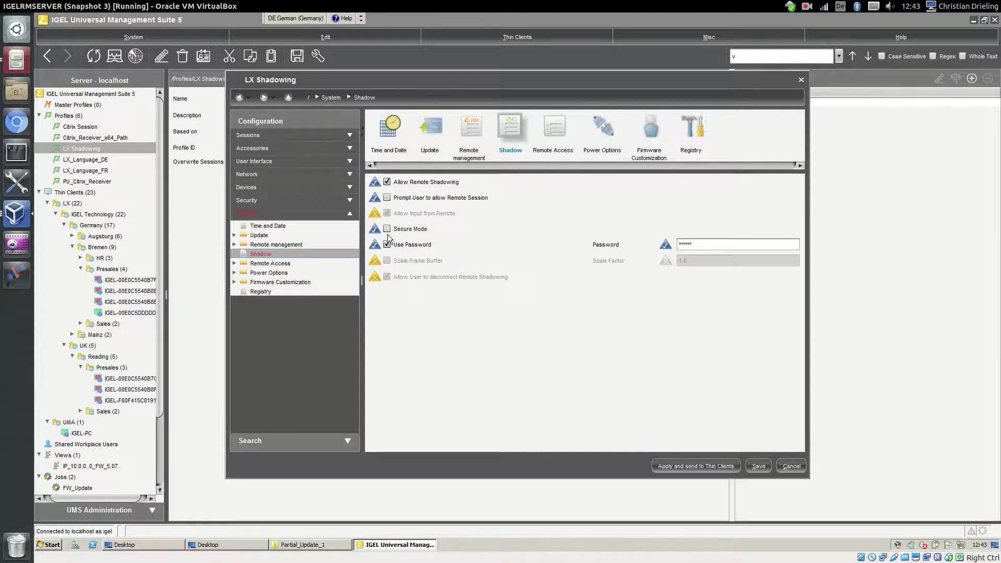
{"action": "left_click", "coordinate": [386, 245]}
{"action": "left_click", "coordinate": [387, 229]}
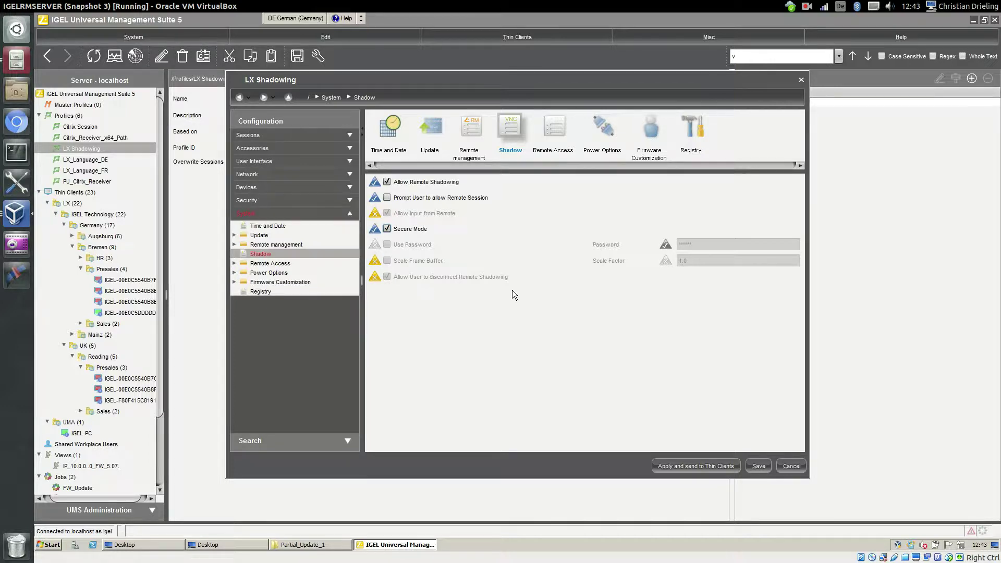
Save the profile and apply the Secure Mode change now.
{"action": "left_click", "coordinate": [758, 466]}
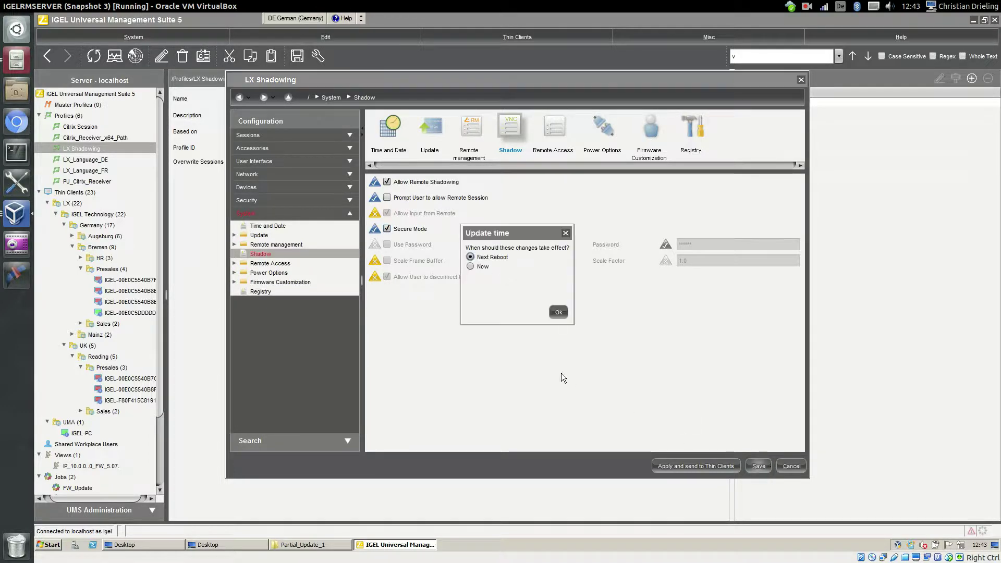
{"action": "left_click", "coordinate": [483, 267]}
{"action": "left_click", "coordinate": [559, 312]}
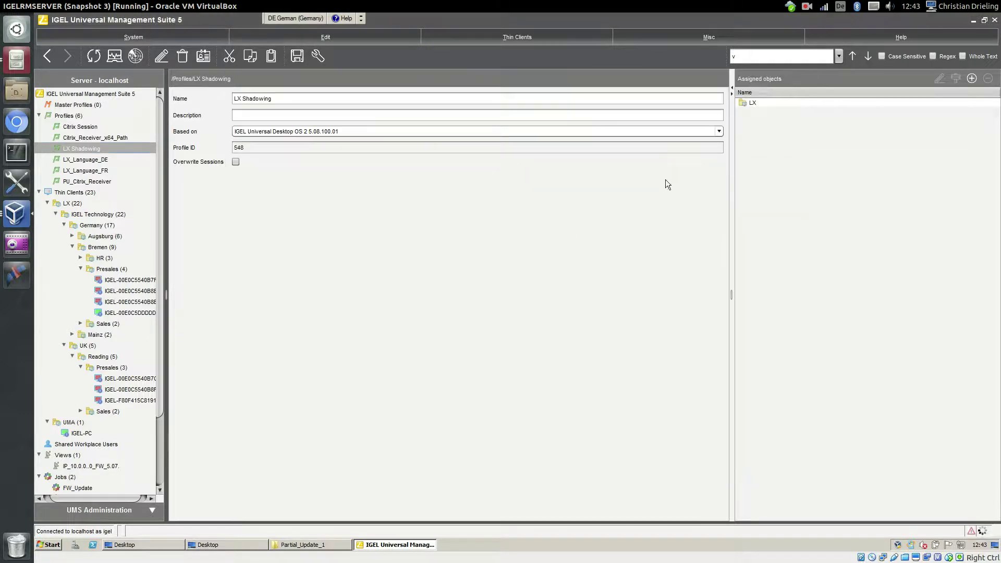
Shadow IGEL-00E0C5DDDDDD and connect with Secure VNC Connection checked.
{"action": "left_click", "coordinate": [124, 313]}
{"action": "right_click", "coordinate": [124, 315]}
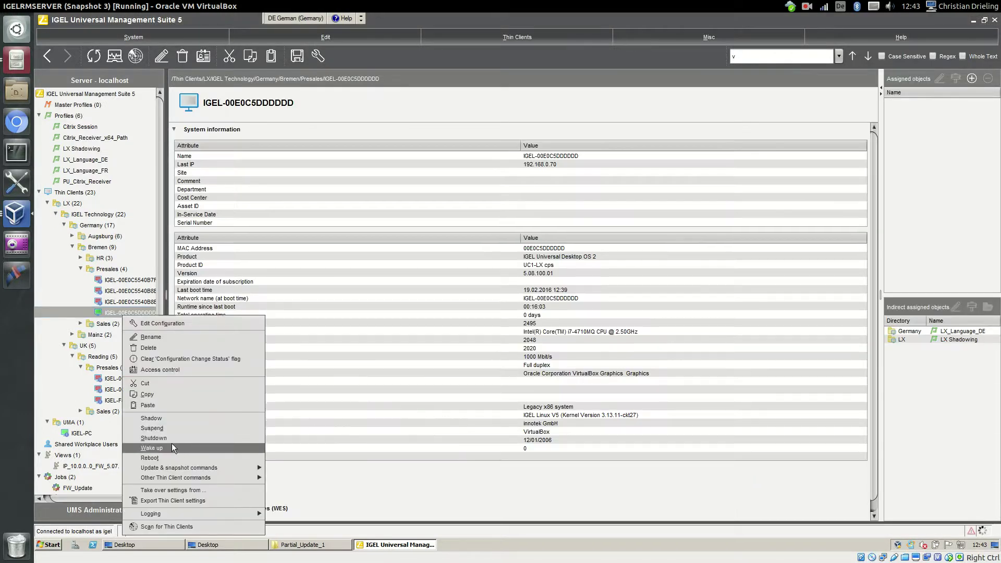
{"action": "left_click", "coordinate": [161, 418]}
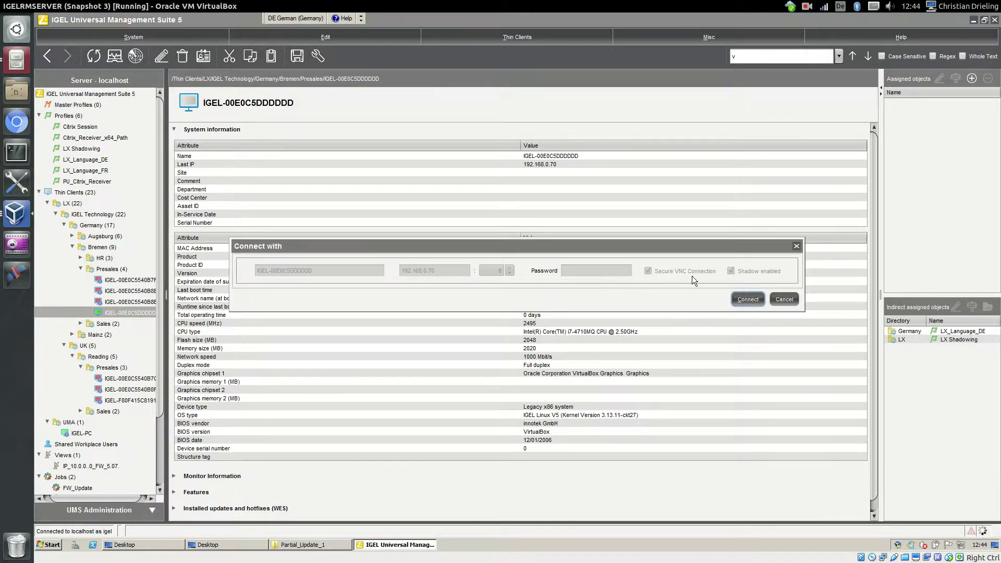
{"action": "left_click", "coordinate": [748, 298]}
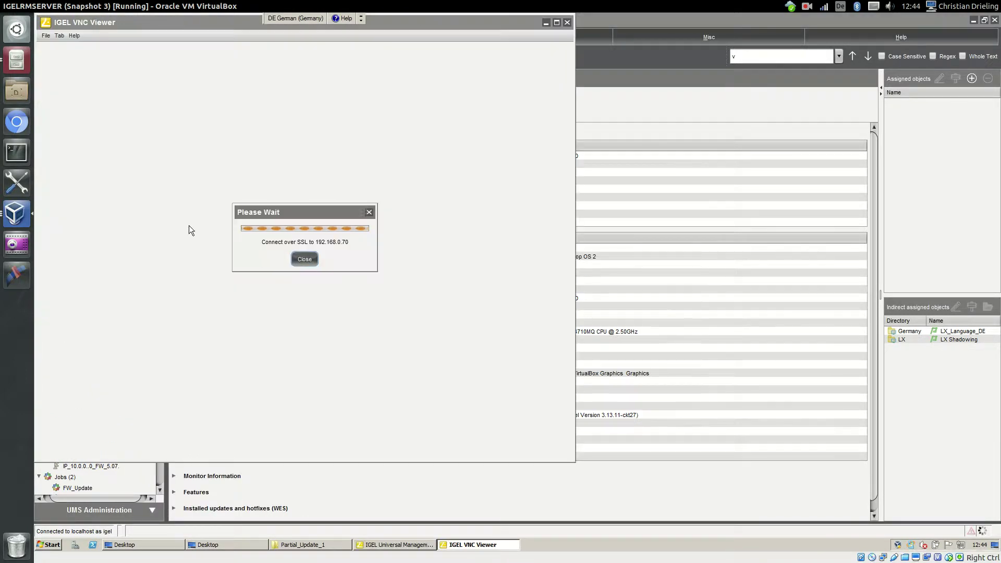